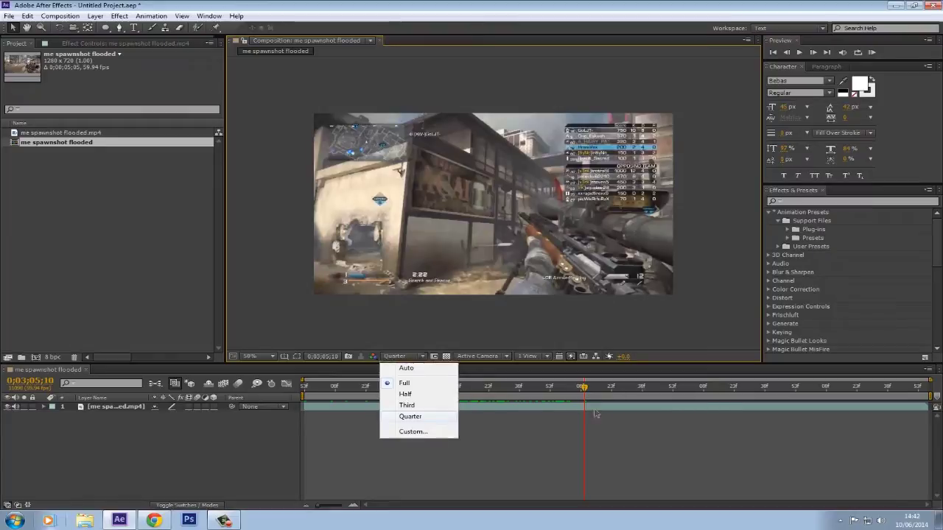
Set the composition preview resolution to Quarter and move the playhead to the gunshot frame at 0;03;05;02
{"action": "key", "text": "Return"}
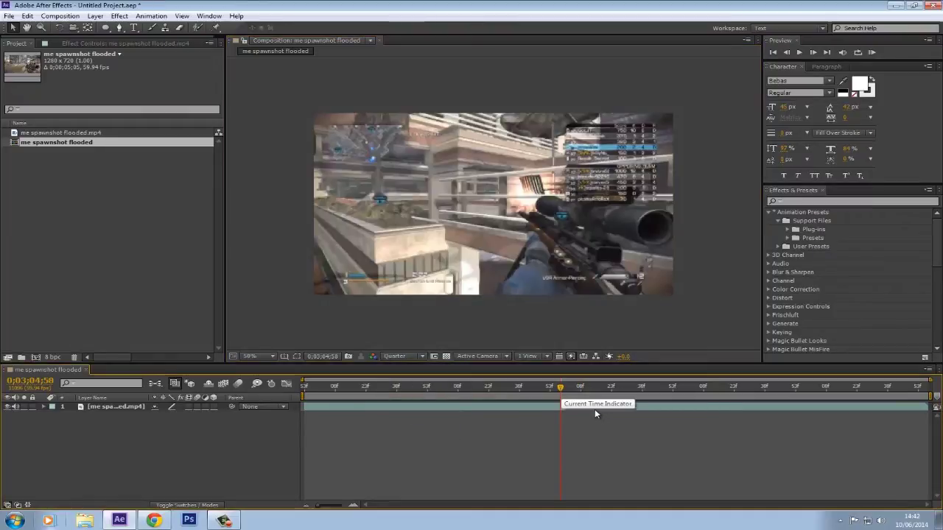
{"action": "key", "text": "Page_Down"}
{"action": "key", "text": "Page_Down"}
{"action": "key", "text": "Page_Down"}
{"action": "key", "text": "Page_Down"}
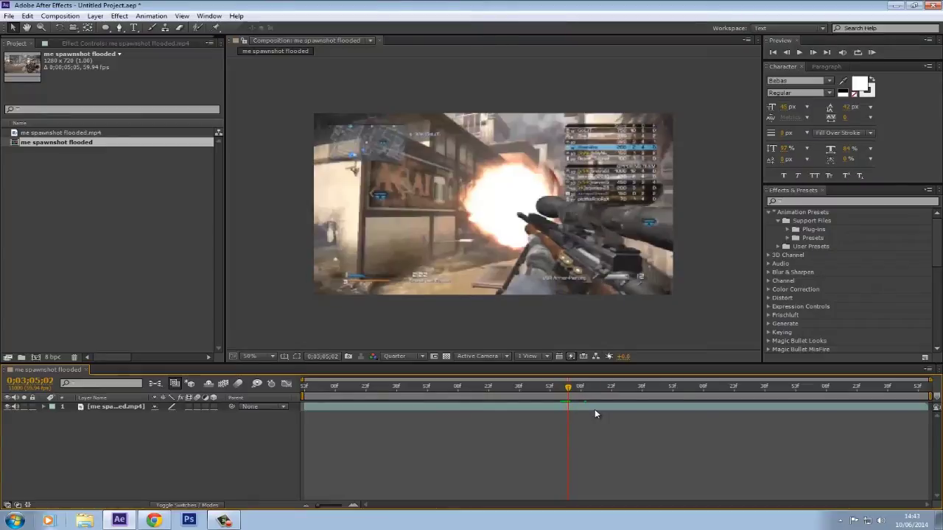
{"action": "left_click", "coordinate": [595, 409]}
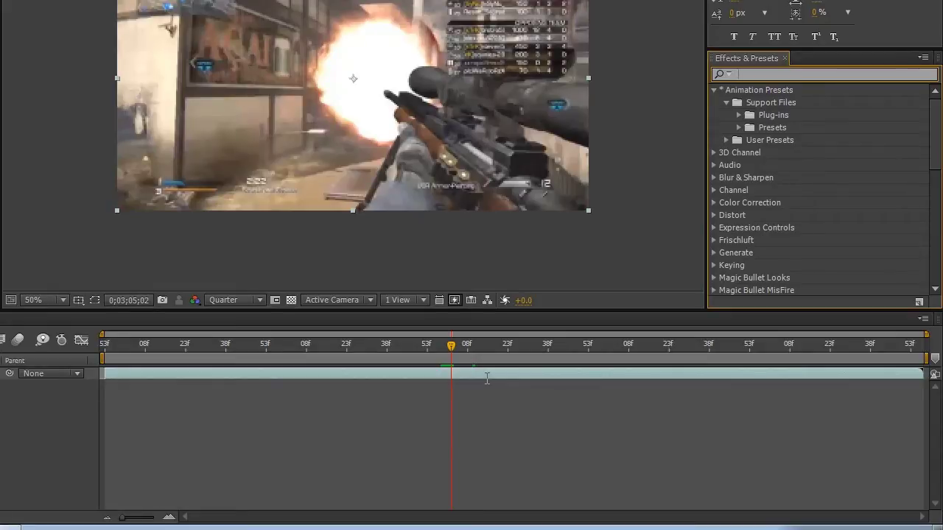
{"action": "left_click", "coordinate": [486, 378]}
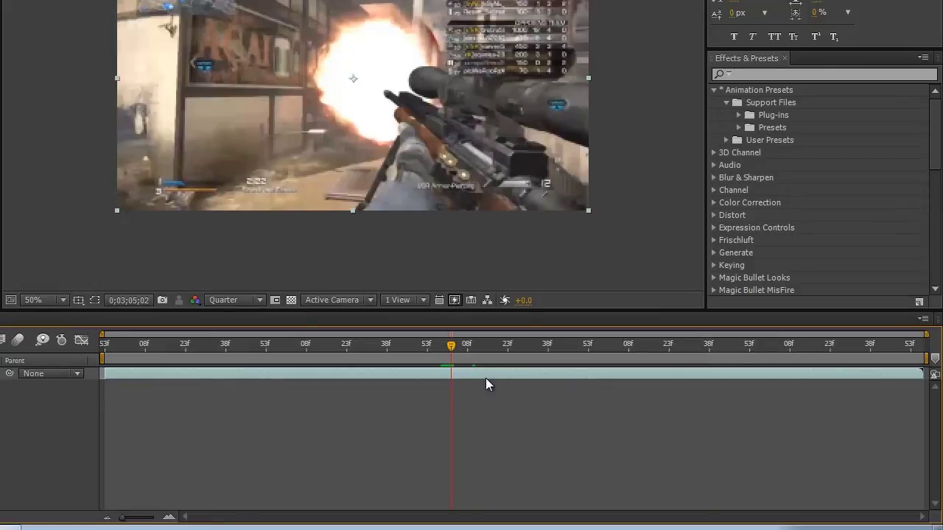
{"action": "key", "text": "ctrl+d"}
{"action": "key", "text": "alt+bracketleft"}
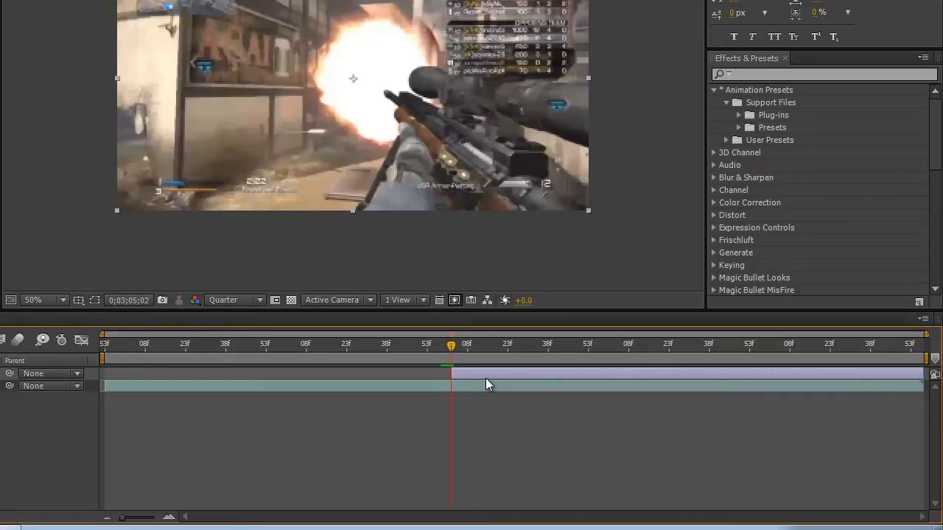
{"action": "key", "text": "Delete"}
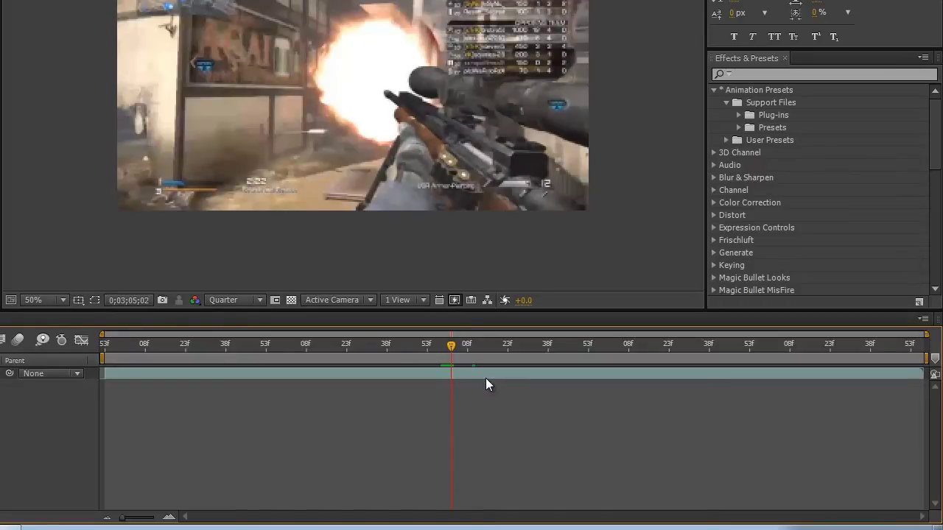
Add an adjustment layer above the gameplay clip and trim its start to the gunshot frame at 0;03;05;02
{"action": "left_click", "coordinate": [485, 384]}
{"action": "key", "text": "ctrl+d"}
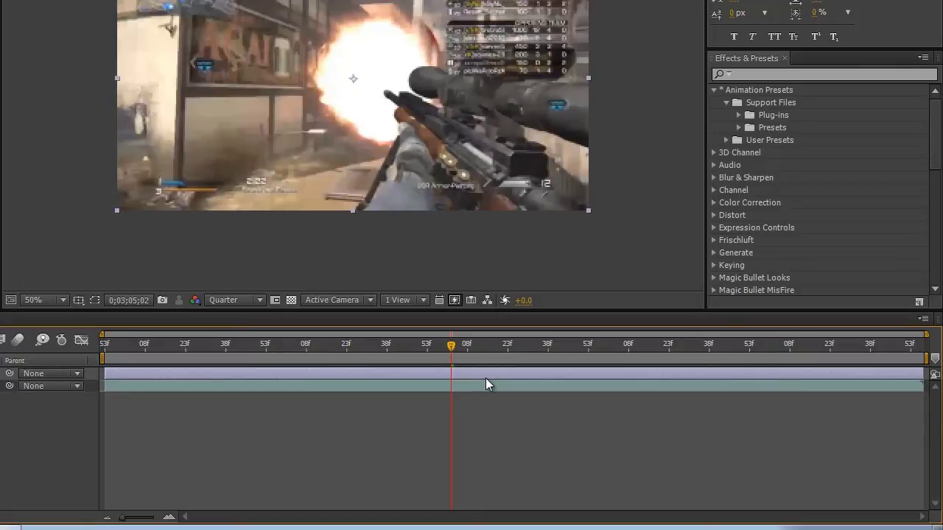
{"action": "key", "text": "alt+bracketleft"}
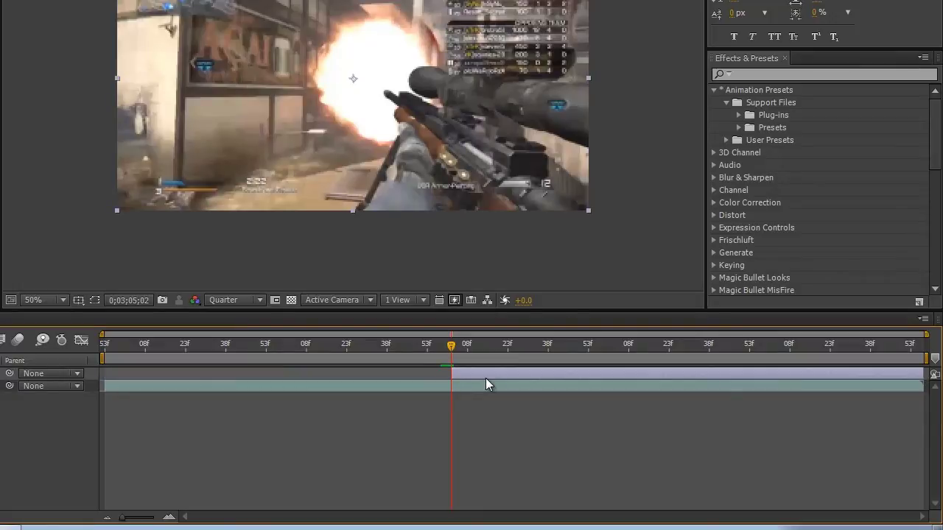
Search the effects for "look" and apply the Magic Bullet Looks effect to the adjustment layer
{"action": "key", "text": "space"}
{"action": "key", "text": "ctrl+5"}
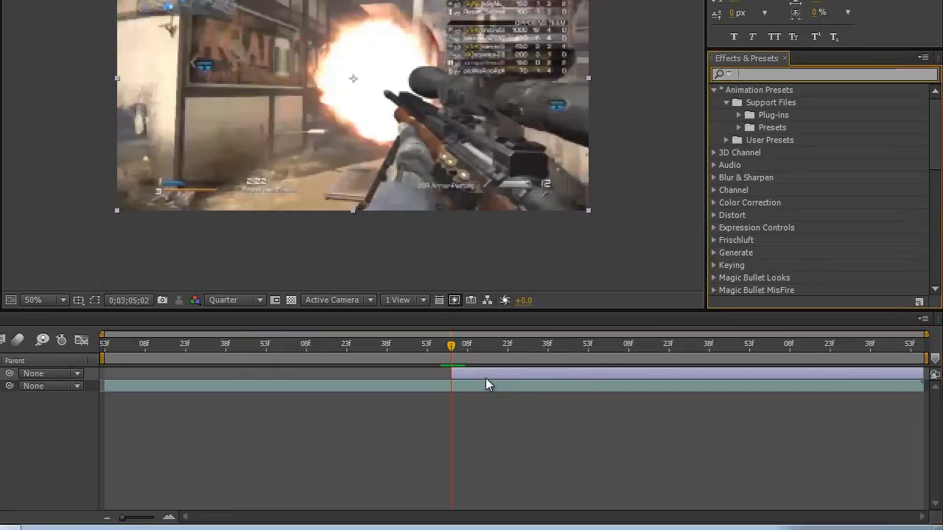
{"action": "type", "text": "look"}
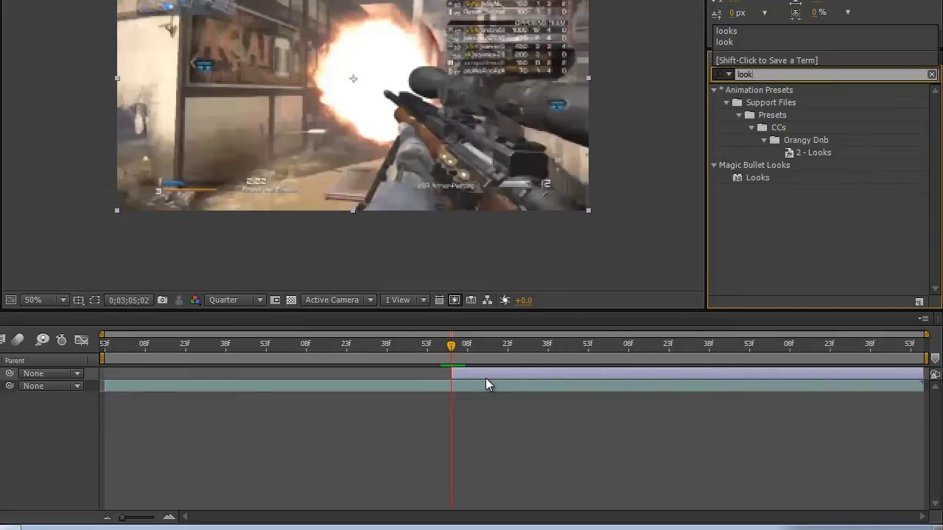
{"action": "key", "text": "Return"}
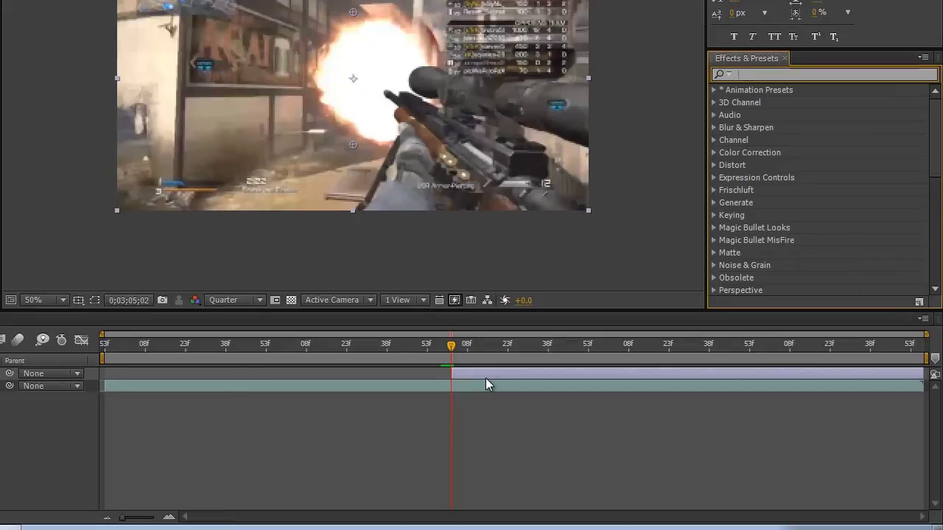
Search the effects for "radial blu" and apply CC Radial Blur to the adjustment layer
{"action": "type", "text": "radial"}
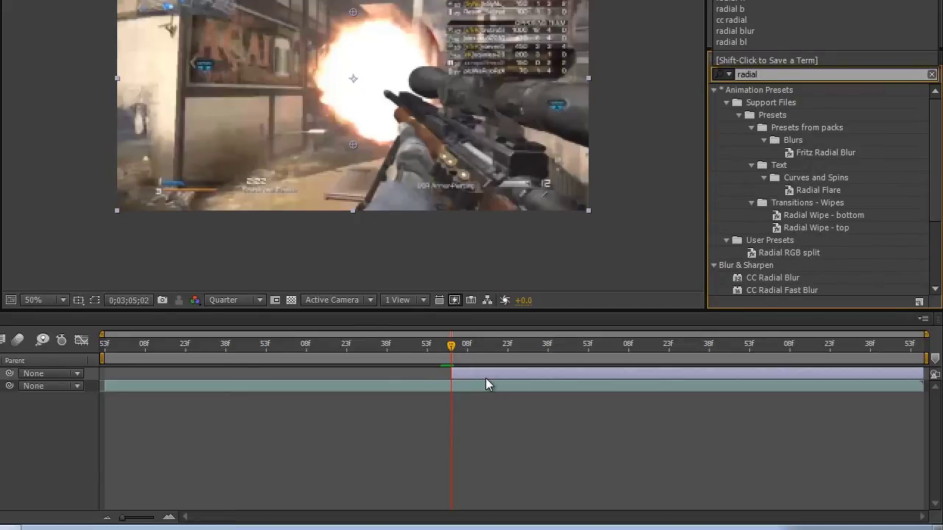
{"action": "type", "text": " blu"}
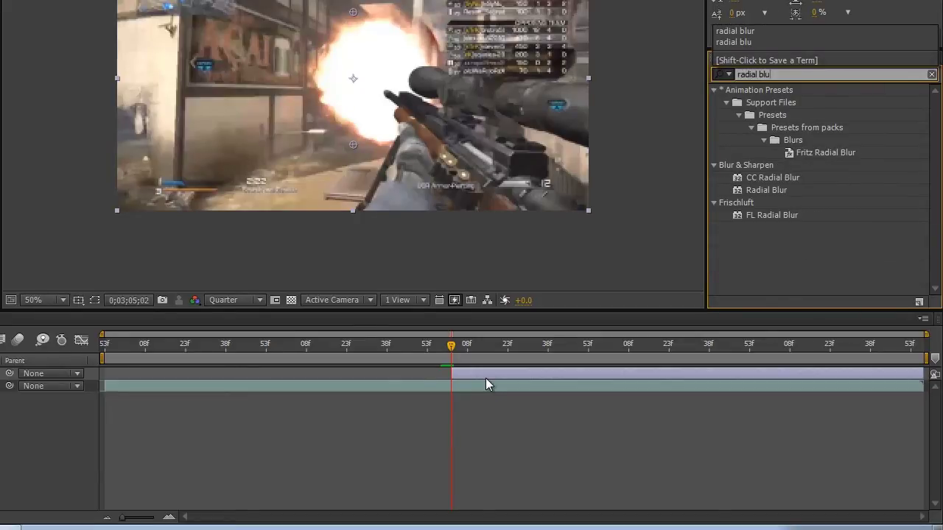
{"action": "key", "text": "Return"}
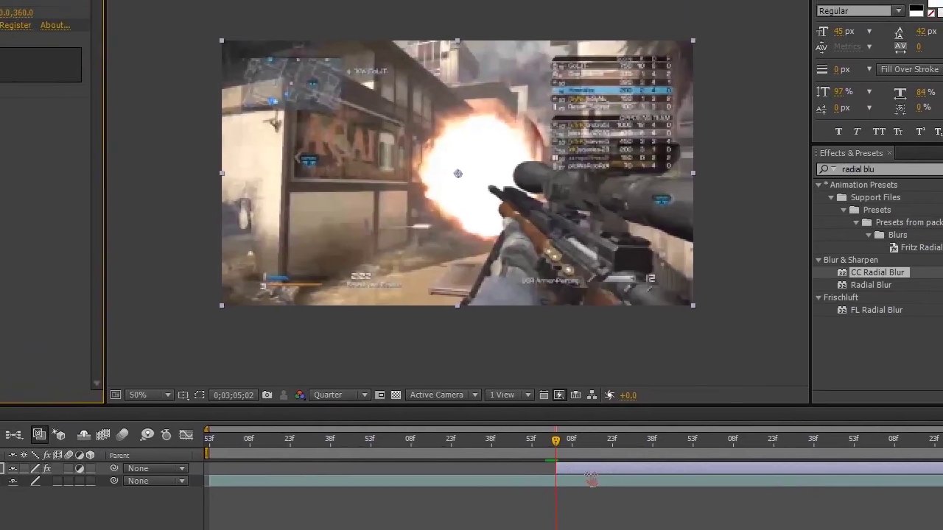
Set the CC Radial Blur type to Scratch and keyframe its amount at 5 on the gunshot frame, trying 8 and 3 first
{"action": "type", "text": "8"}
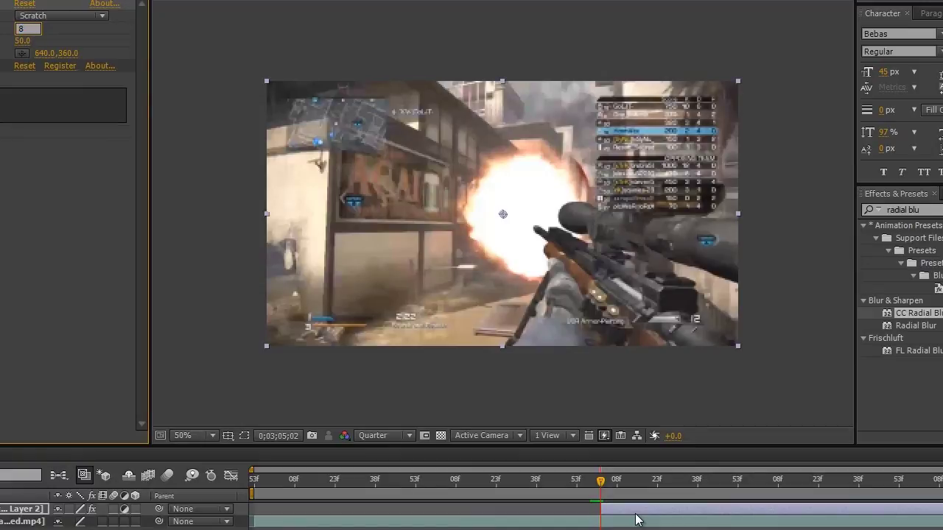
{"action": "key", "text": "Return"}
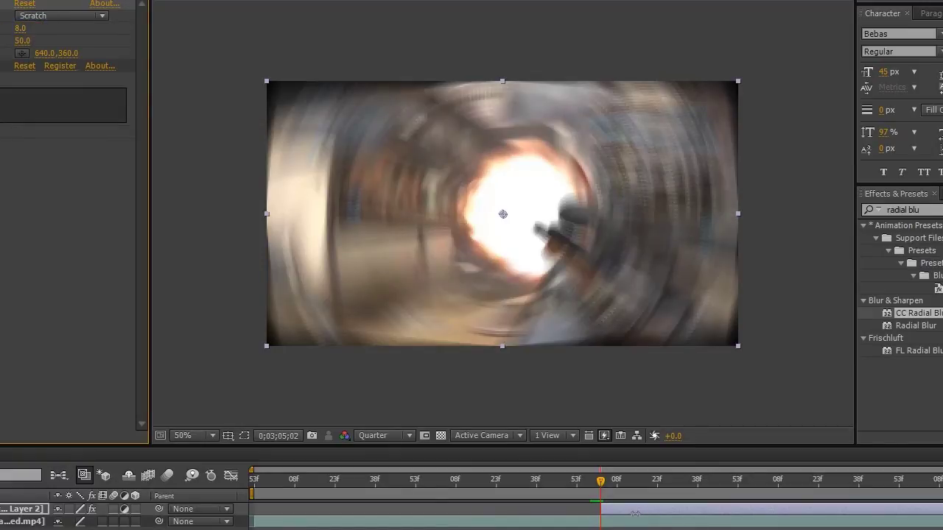
{"action": "type", "text": "3"}
{"action": "key", "text": "Return"}
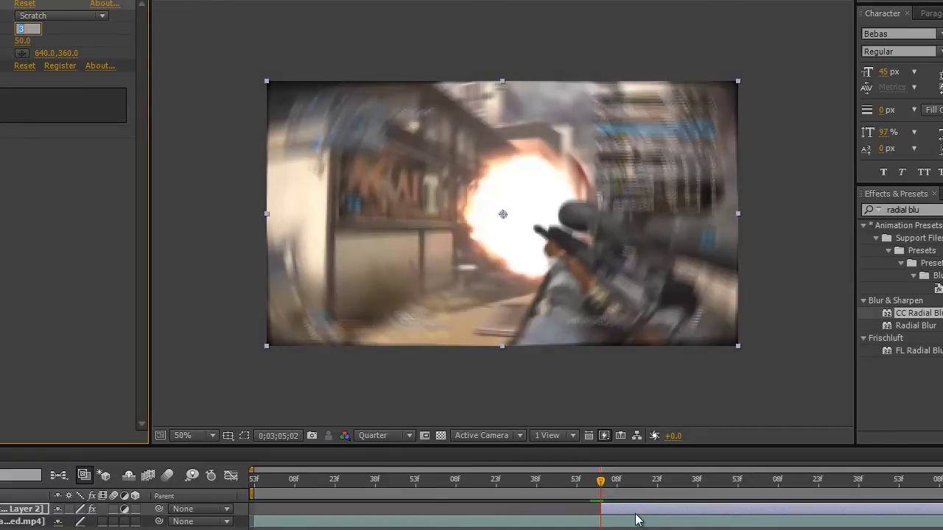
{"action": "type", "text": "5"}
{"action": "key", "text": "Return"}
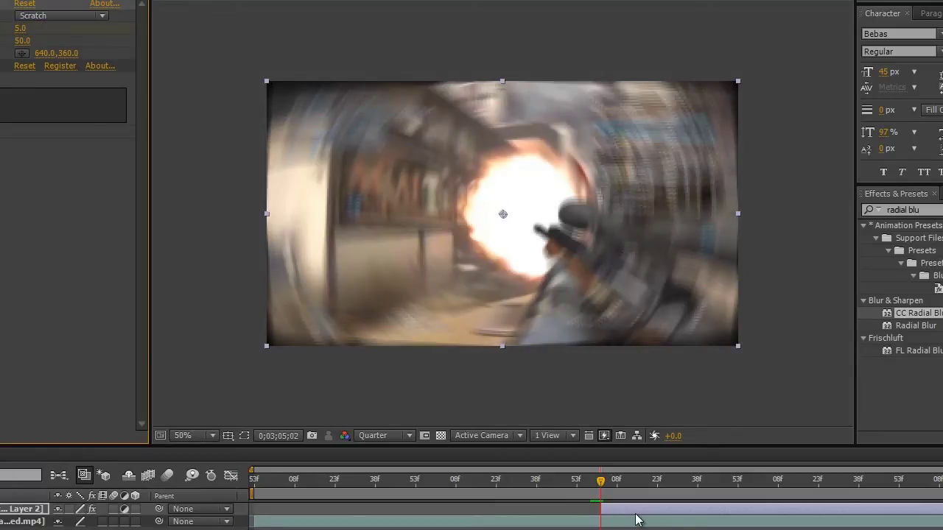
Keyframe the CC Radial Blur amount at 0 at 0;03;06;02 and preview the blur fading out
{"action": "key", "text": "space"}
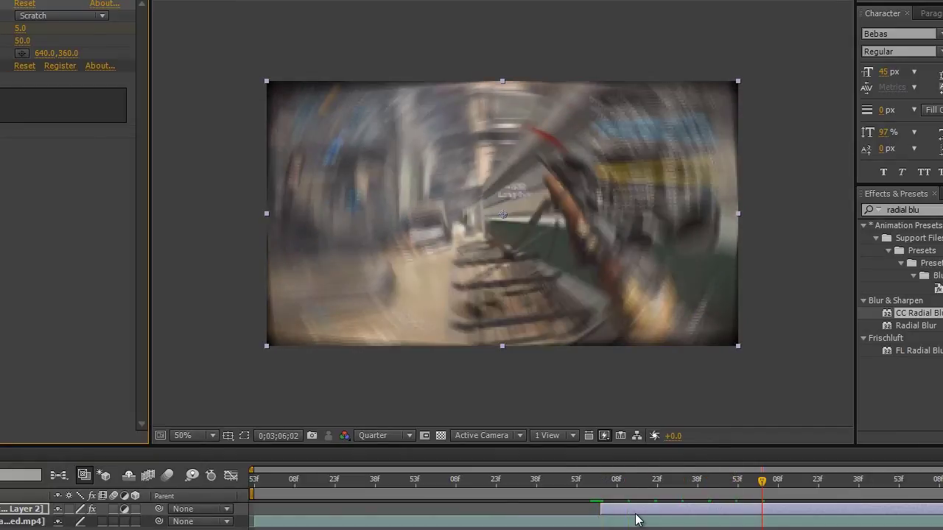
{"action": "key", "text": "Tab"}
{"action": "type", "text": "0"}
{"action": "key", "text": "Return"}
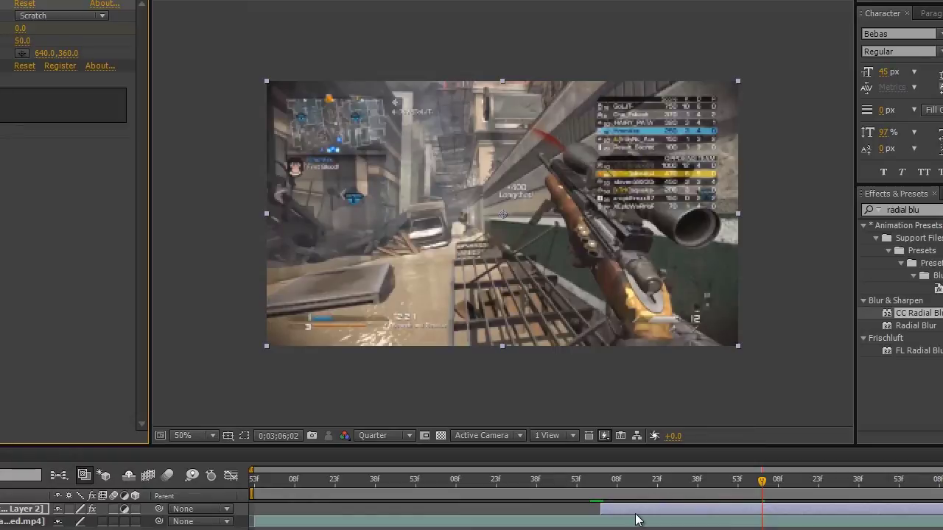
{"action": "key", "text": "space"}
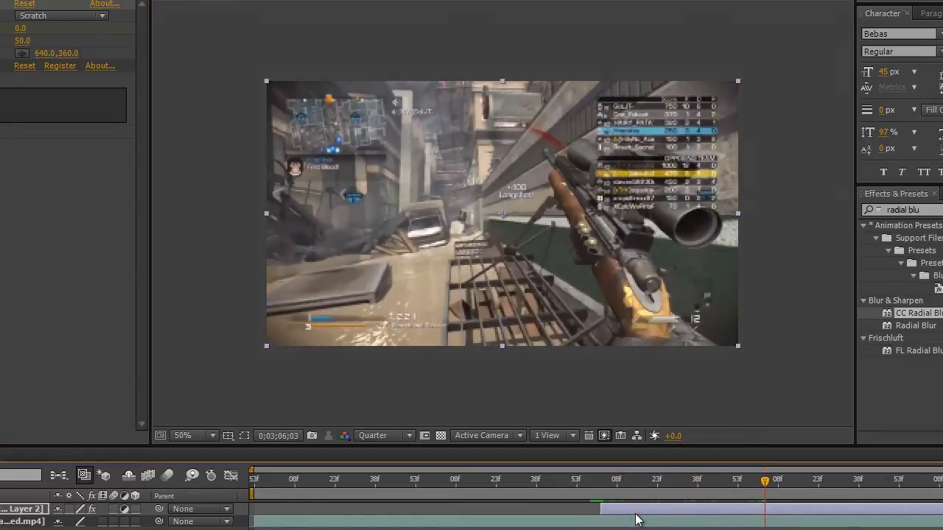
Trim the end of the adjustment layer to the final blur keyframe at 0;03;06;02
{"action": "key", "text": "e"}
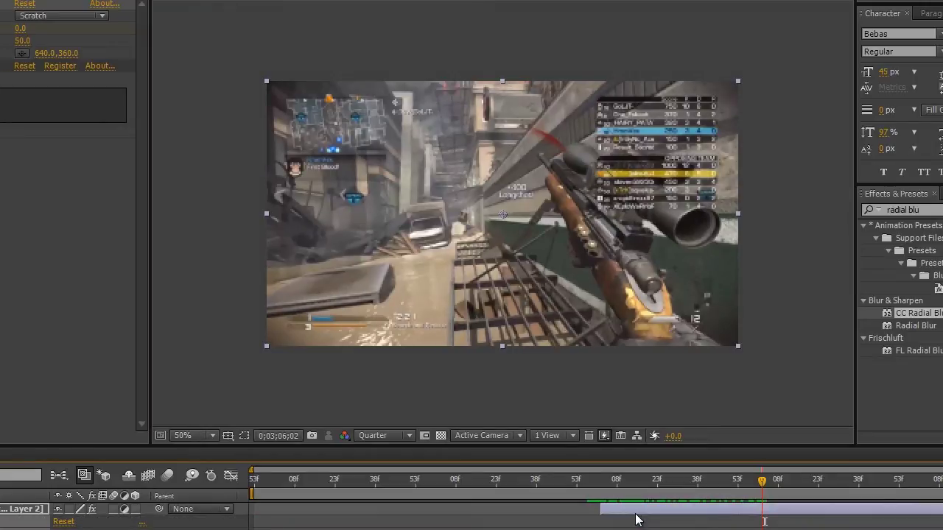
{"action": "key", "text": "Page_Up"}
{"action": "key", "text": "alt+bracketright"}
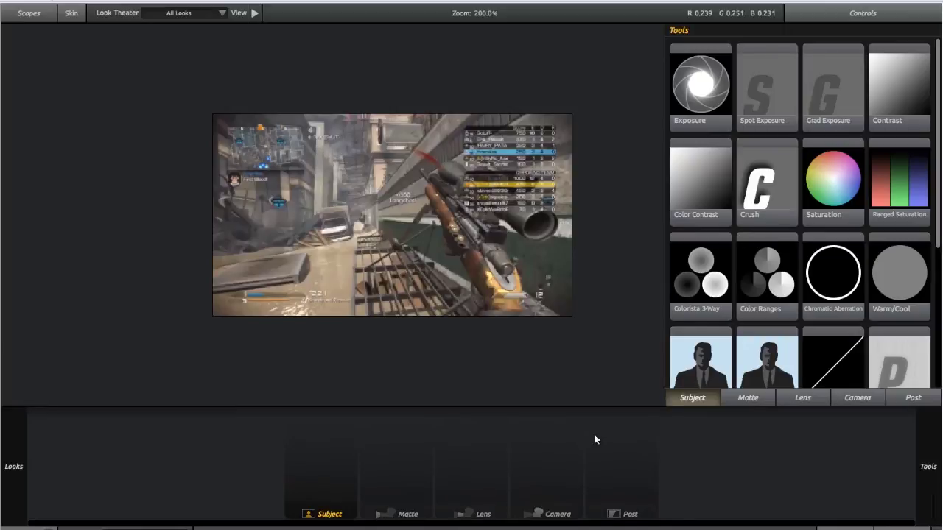
Add a lens Chromatic Aberration tool in the Looks editor with Red/Cyan +6 and Blue/Yellow -6, and accept the look
{"action": "key", "text": "3"}
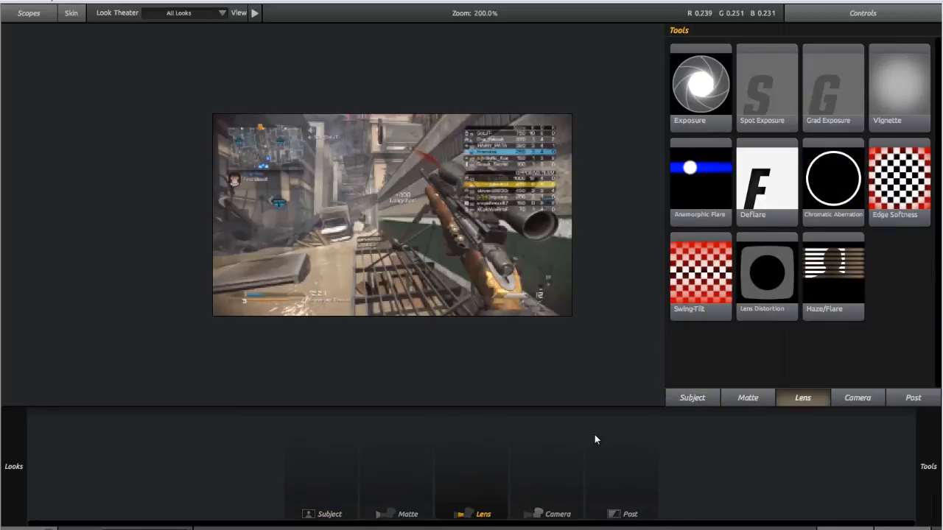
{"action": "mouse_move", "coordinate": [833, 179]}
{"action": "left_mouse_down"}
{"action": "mouse_move", "coordinate": [753, 226]}
{"action": "mouse_move", "coordinate": [455, 451]}
{"action": "mouse_move", "coordinate": [474, 465]}
{"action": "left_mouse_up"}
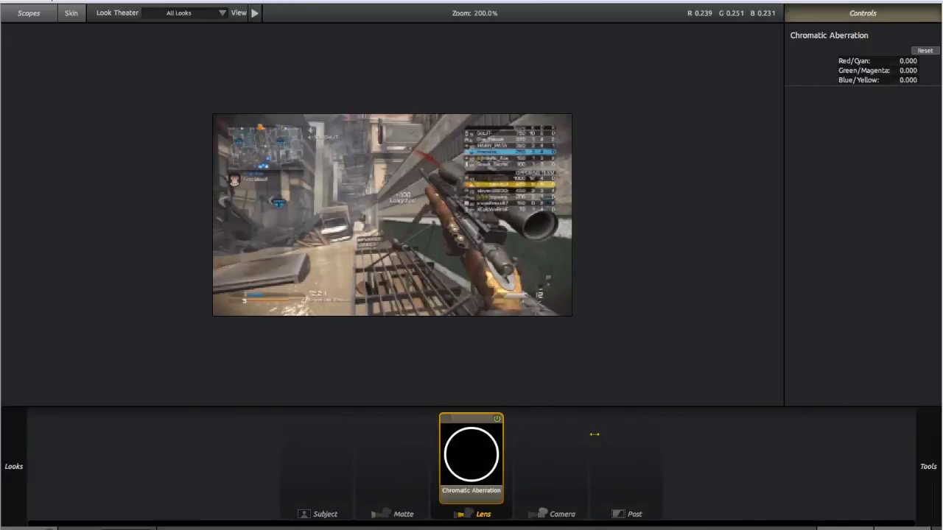
{"action": "left_click", "coordinate": [905, 61]}
{"action": "type", "text": "6"}
{"action": "key", "text": "Tab"}
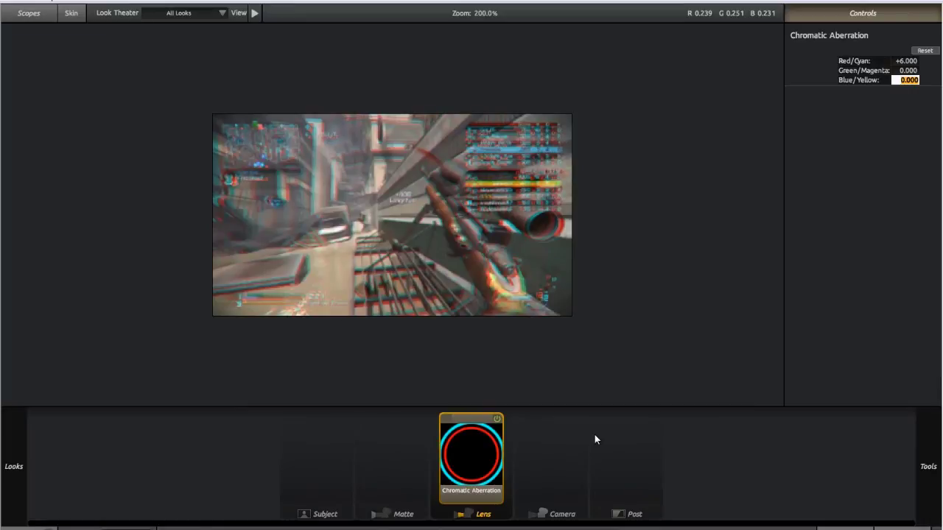
{"action": "type", "text": "-6"}
{"action": "key", "text": "Return"}
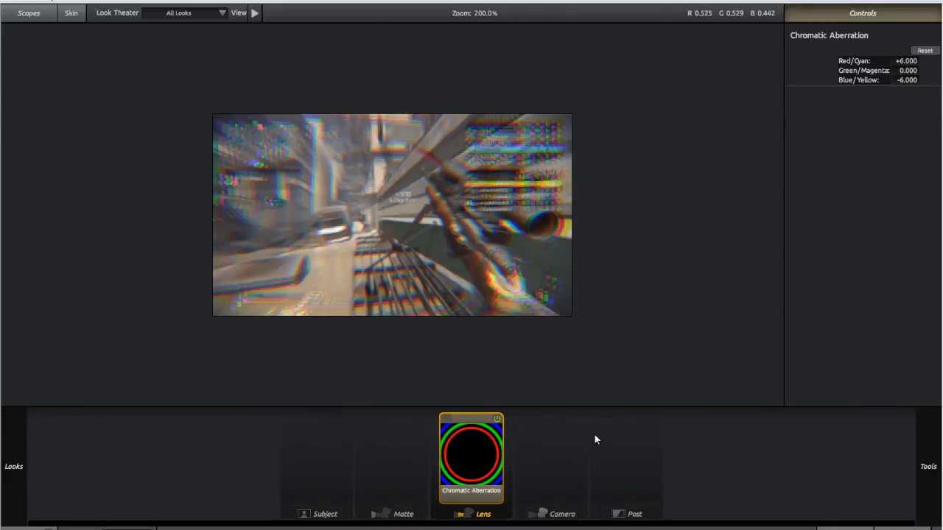
{"action": "key", "text": "Return"}
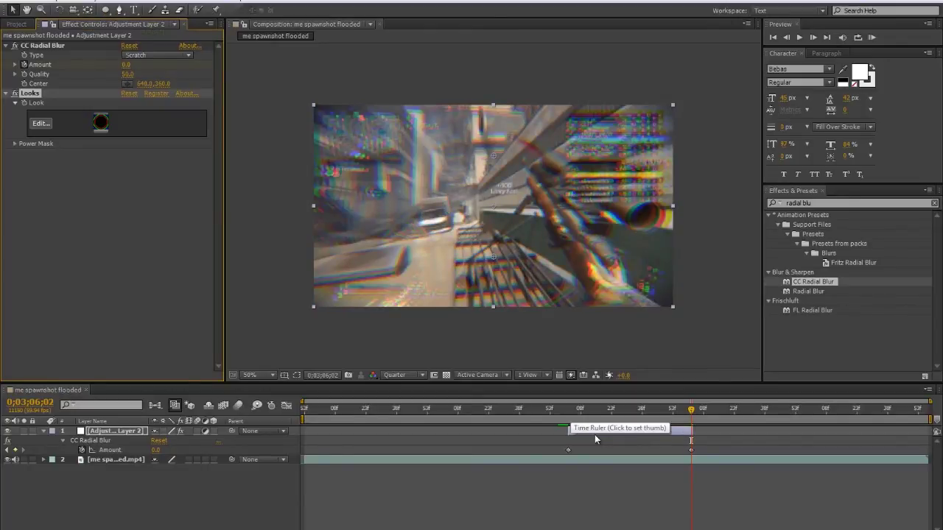
Set an opacity keyframe of 100% on the adjustment layer at 0;03;05;22
{"action": "key", "text": "j"}
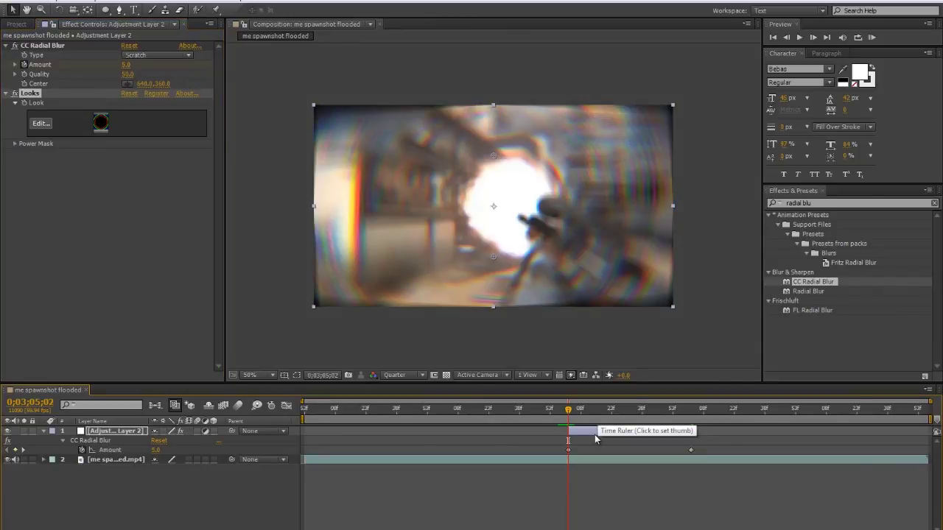
{"action": "key", "text": "space"}
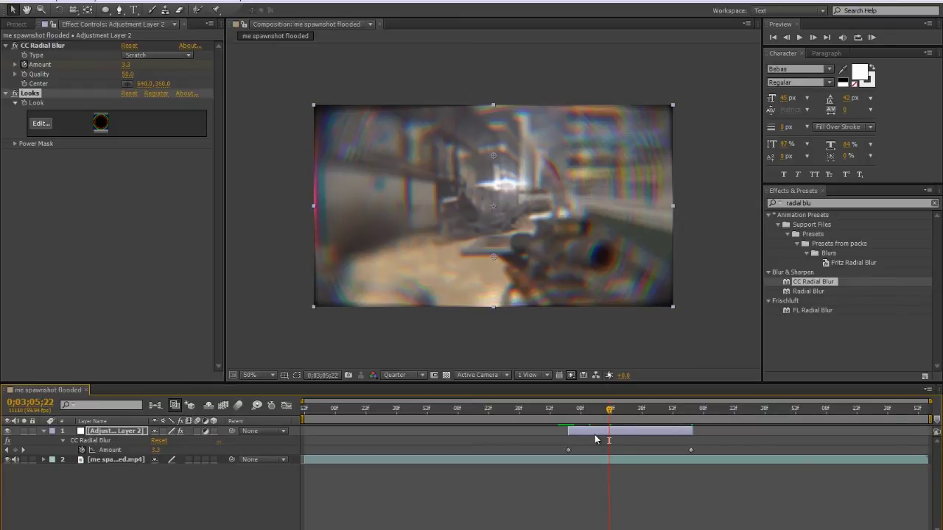
{"action": "key", "text": "t"}
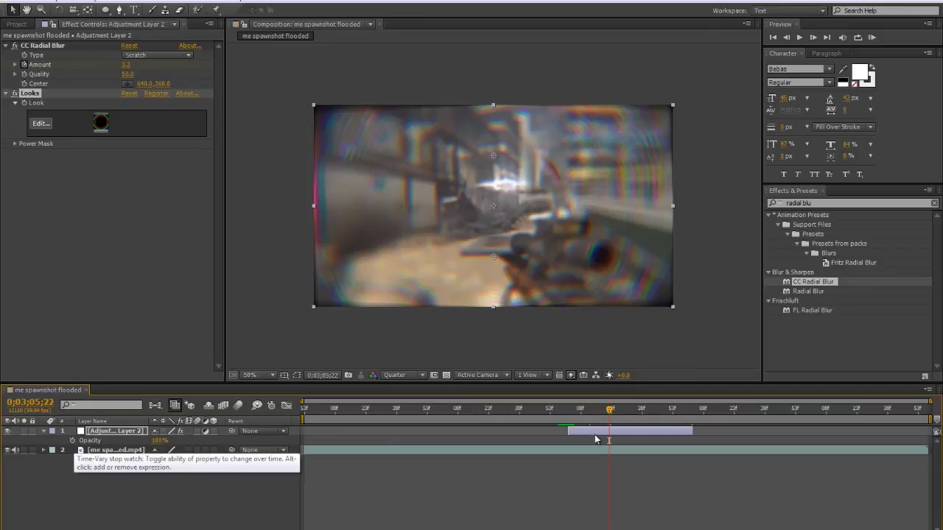
{"action": "key", "text": "alt+shift+t"}
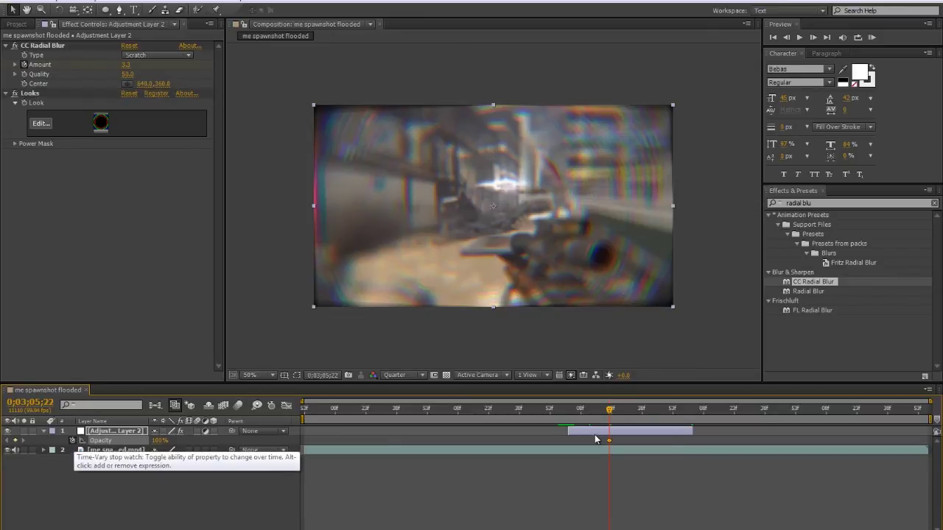
Keyframe the adjustment layer's opacity at 0% just past its end, at 0;03;06;03
{"action": "key", "text": "o"}
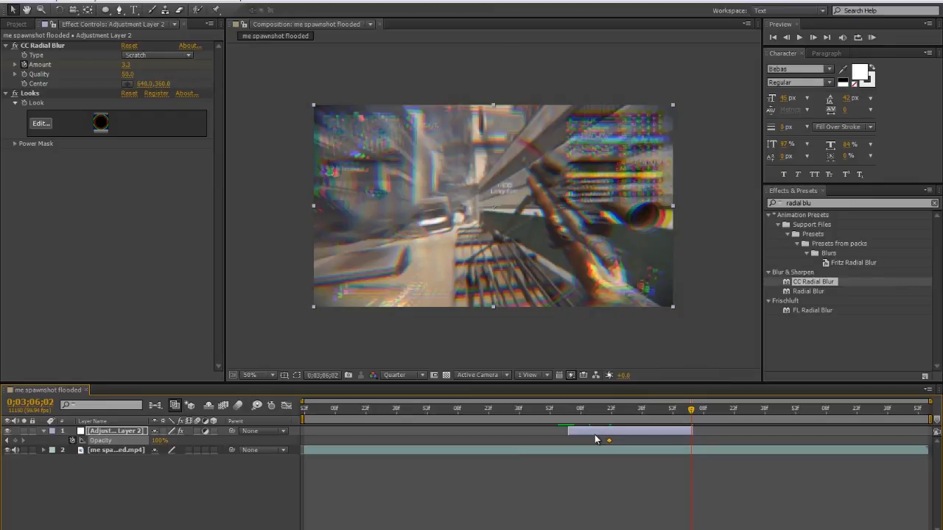
{"action": "key", "text": "Page_Down"}
{"action": "left_click_drag", "start_coordinate": [160, 440], "coordinate": [83, 441]}
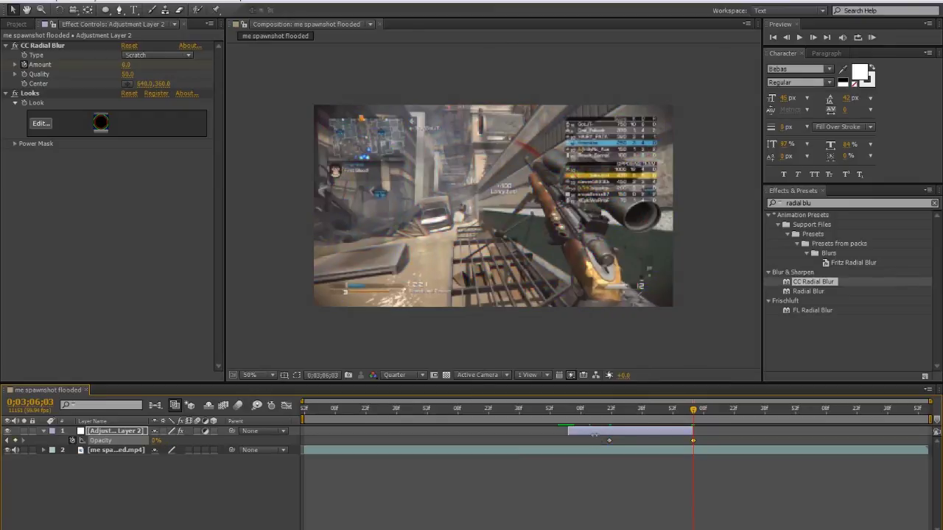
Collapse the adjustment layer's properties and preview the gunshot effect starting from 0;03;04;41
{"action": "key", "text": "i"}
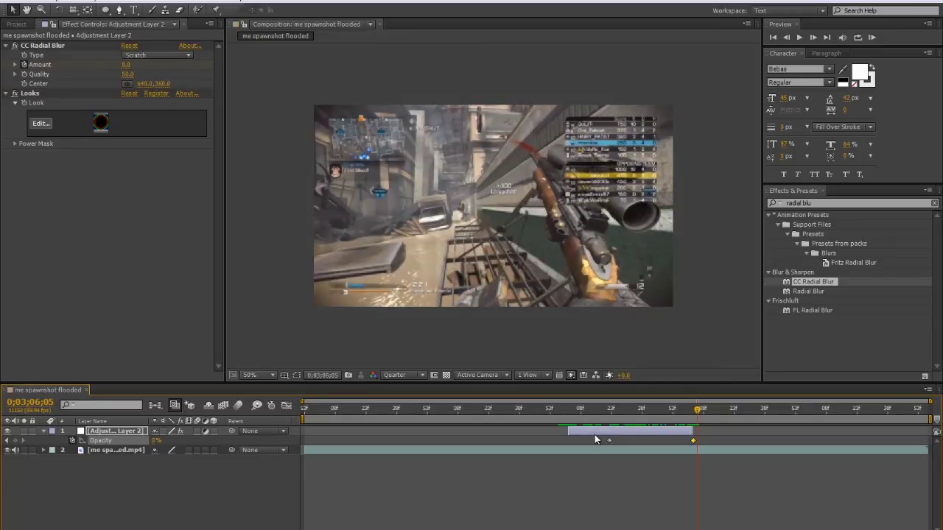
{"action": "key", "text": "u"}
{"action": "key", "text": "space"}
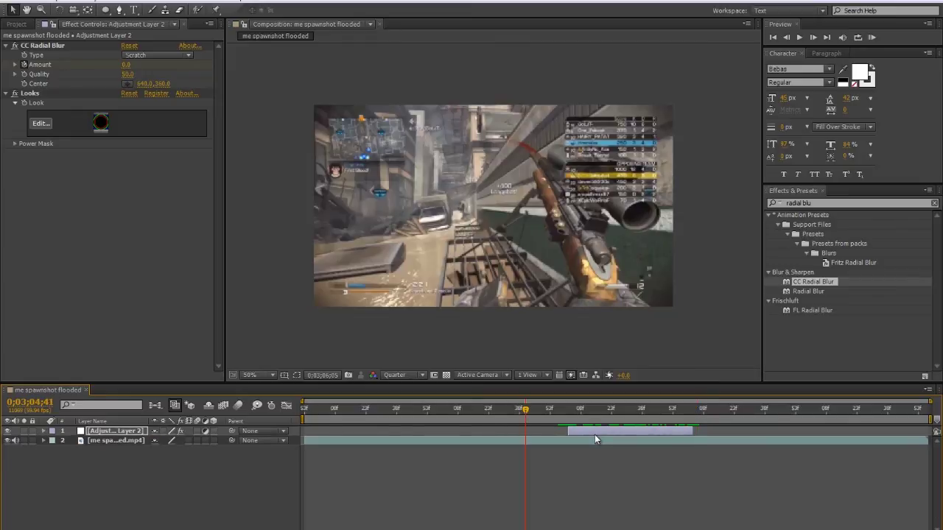